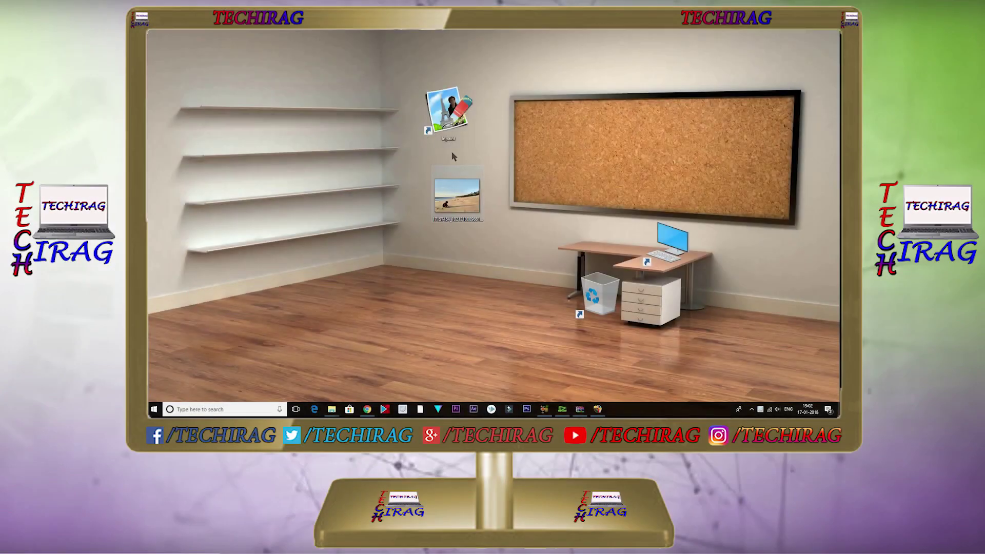
Launch Inpaint from its desktop shortcut and move its window up near the top of the screen
{"action": "left_click", "coordinate": [462, 110]}
{"action": "double_click", "coordinate": [448, 108]}
{"action": "left_click_drag", "start_coordinate": [449, 108], "coordinate": [456, 30]}
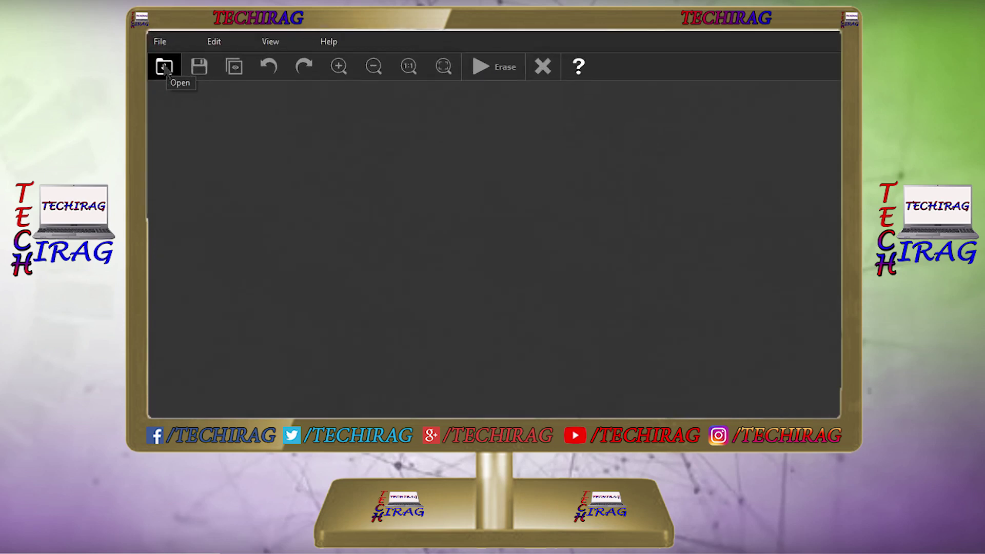
Browse the Open Image dialog to the Desktop and preview the beach JPG in Photos
{"action": "left_click", "coordinate": [165, 68]}
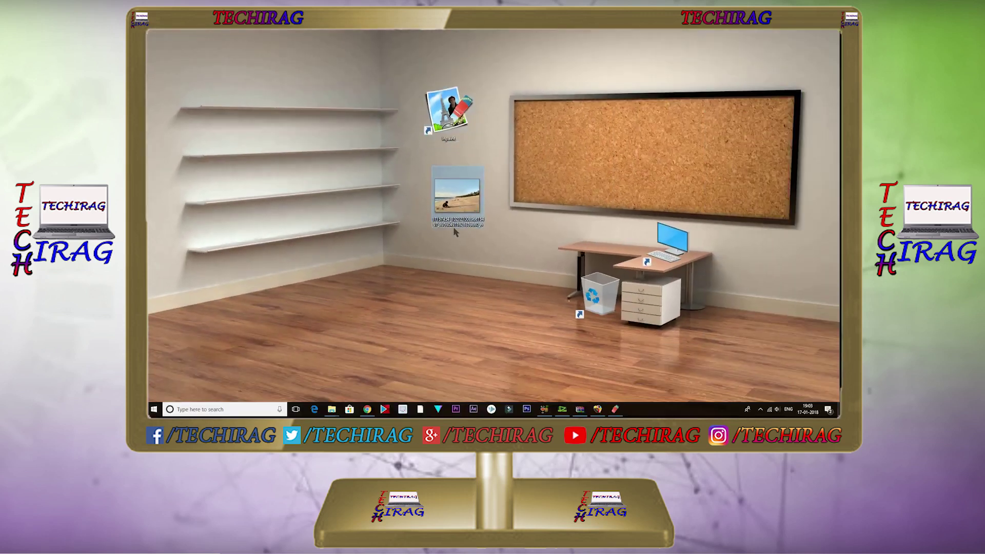
{"action": "double_click", "coordinate": [454, 228]}
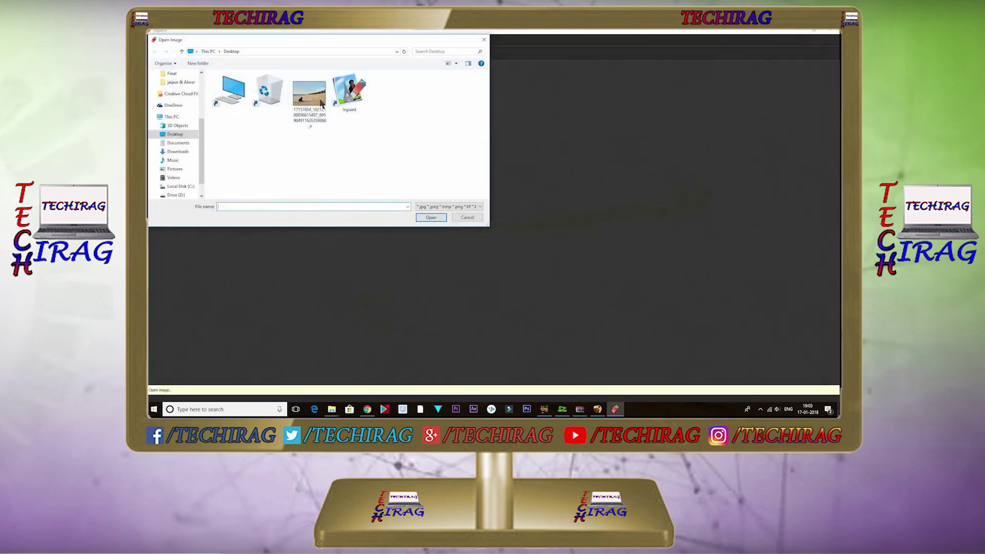
Load the beach photo of the crouching boy onto Inpaint's canvas
{"action": "double_click", "coordinate": [309, 94]}
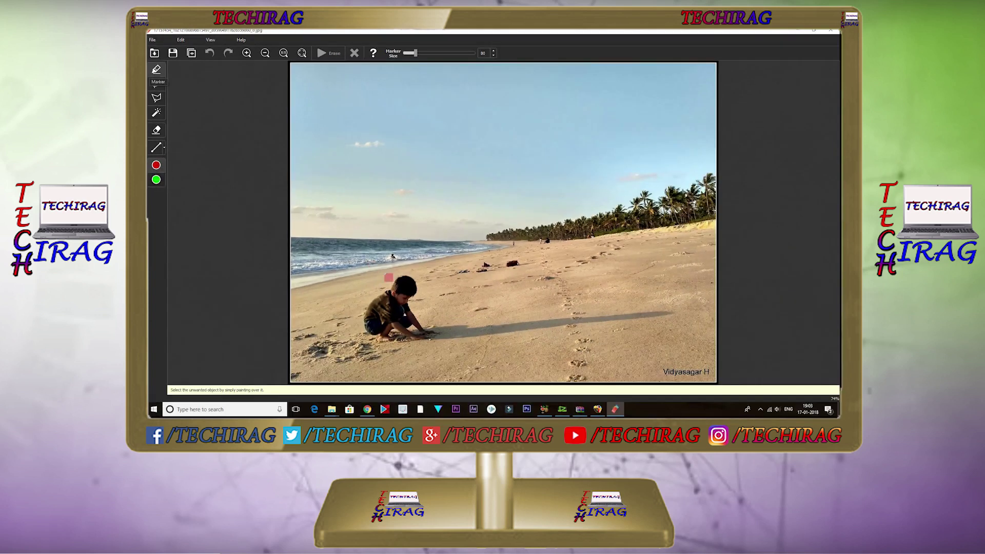
Mask the crouching boy with the red Marker and erase him from the sand
{"action": "mouse_move", "coordinate": [392, 286]}
{"action": "left_mouse_down"}
{"action": "mouse_move", "coordinate": [379, 320]}
{"action": "mouse_move", "coordinate": [435, 341]}
{"action": "mouse_move", "coordinate": [398, 307]}
{"action": "left_mouse_up"}
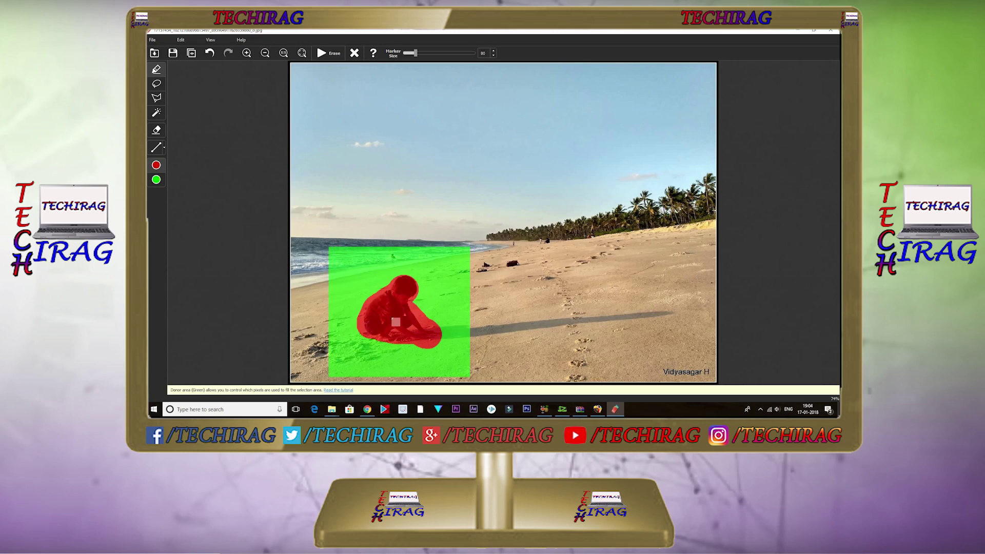
{"action": "left_click", "coordinate": [331, 55]}
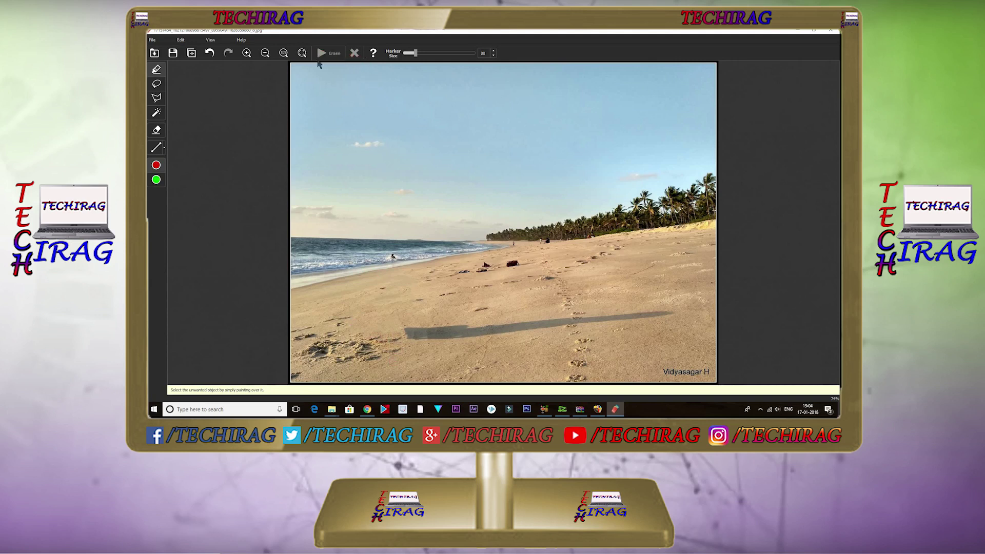
Undo the first removal, trim the green donor area around the boy, then erase him again
{"action": "left_click", "coordinate": [210, 53]}
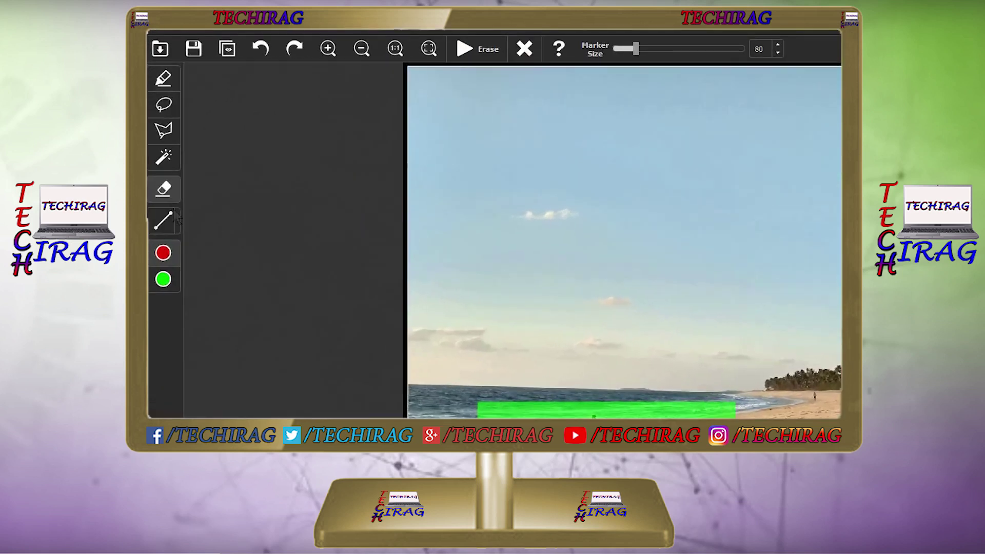
{"action": "left_click", "coordinate": [163, 283]}
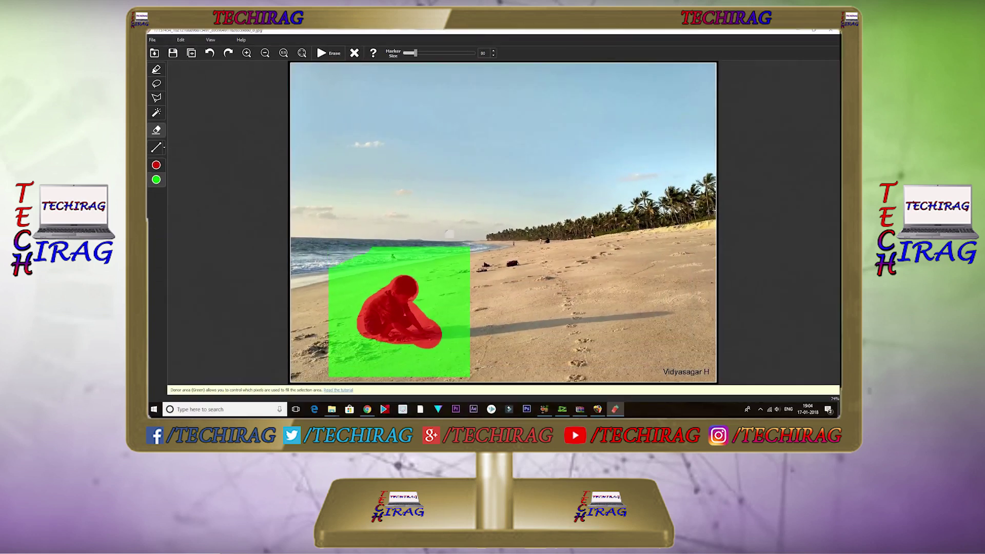
{"action": "left_click_drag", "start_coordinate": [289, 253], "coordinate": [449, 234]}
{"action": "mouse_move", "coordinate": [331, 286]}
{"action": "left_mouse_down"}
{"action": "mouse_move", "coordinate": [396, 374]}
{"action": "mouse_move", "coordinate": [462, 324]}
{"action": "left_mouse_up"}
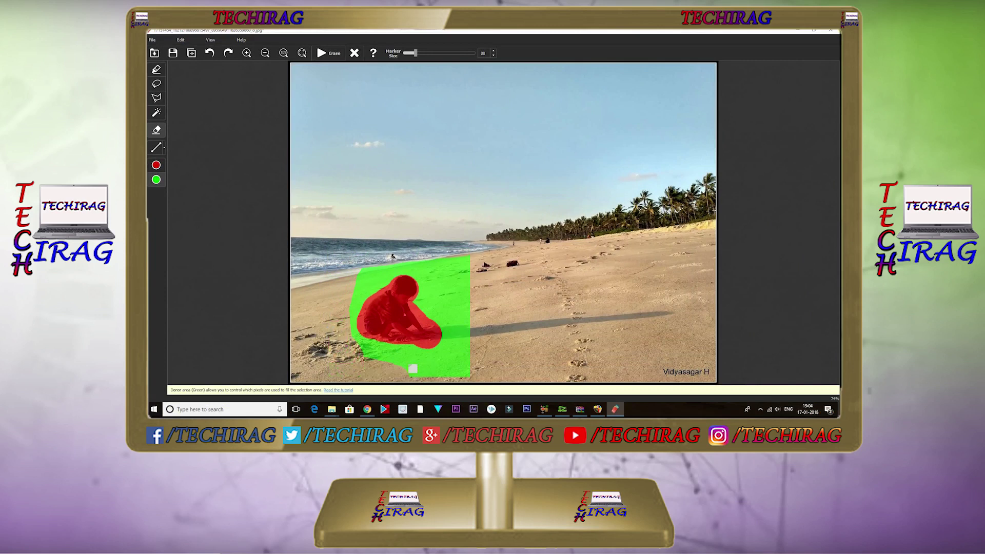
{"action": "mouse_move", "coordinate": [456, 249]}
{"action": "left_mouse_down"}
{"action": "mouse_move", "coordinate": [461, 334]}
{"action": "mouse_move", "coordinate": [430, 240]}
{"action": "mouse_move", "coordinate": [427, 254]}
{"action": "mouse_move", "coordinate": [368, 254]}
{"action": "mouse_move", "coordinate": [344, 267]}
{"action": "left_mouse_up"}
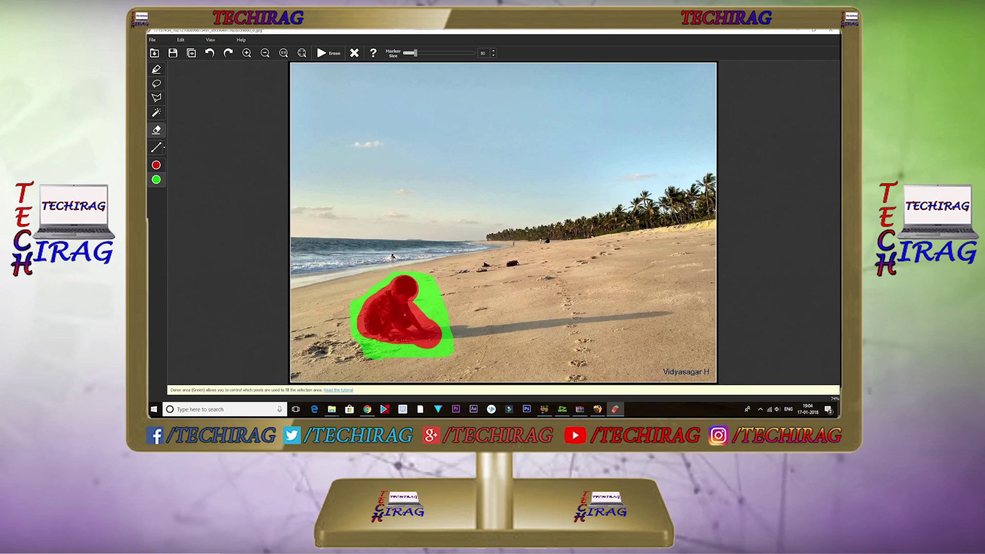
{"action": "left_click_drag", "start_coordinate": [446, 346], "coordinate": [417, 365]}
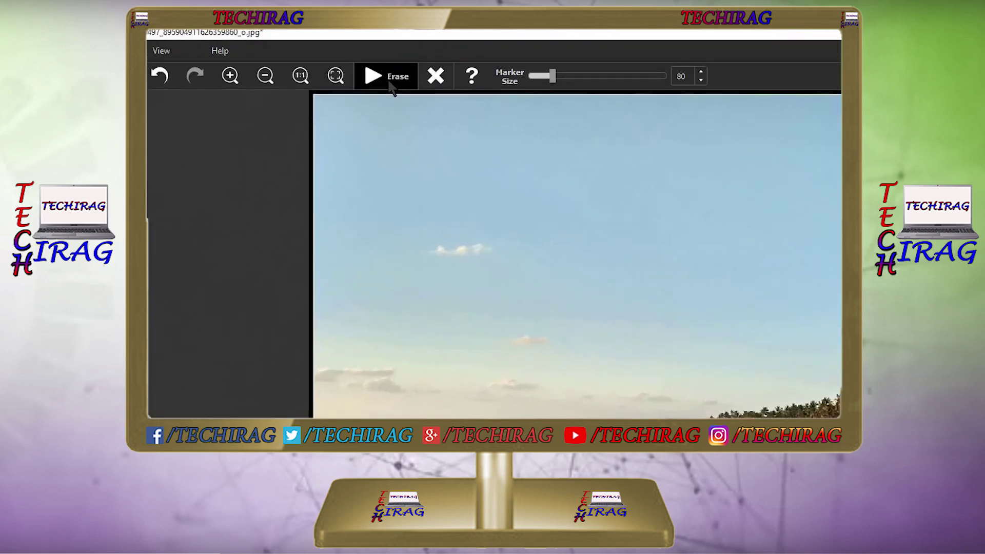
{"action": "left_click", "coordinate": [330, 58]}
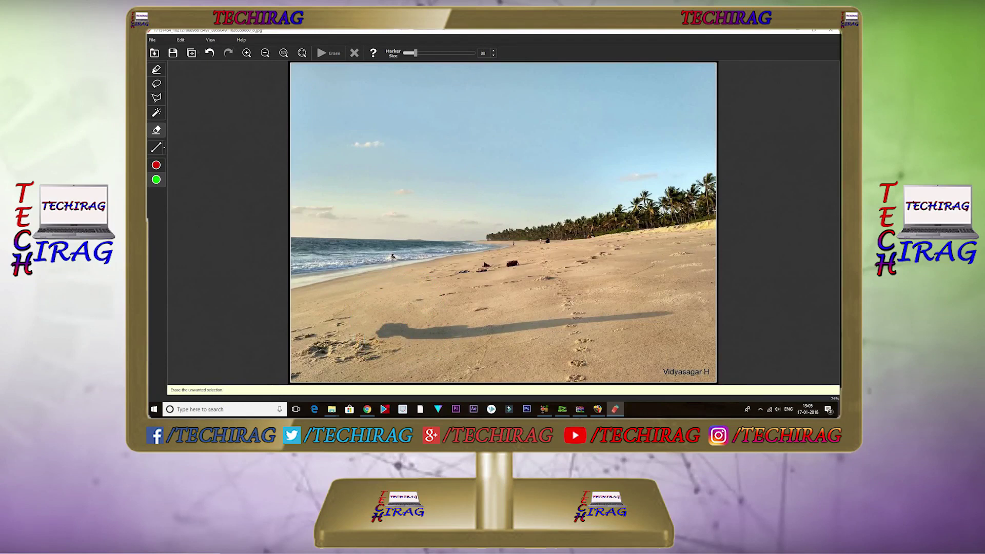
Compare with the original, then mask the near end of the shadow in red
{"action": "left_click", "coordinate": [192, 53]}
{"action": "left_click", "coordinate": [191, 53]}
{"action": "left_click", "coordinate": [156, 68]}
{"action": "left_click", "coordinate": [156, 165]}
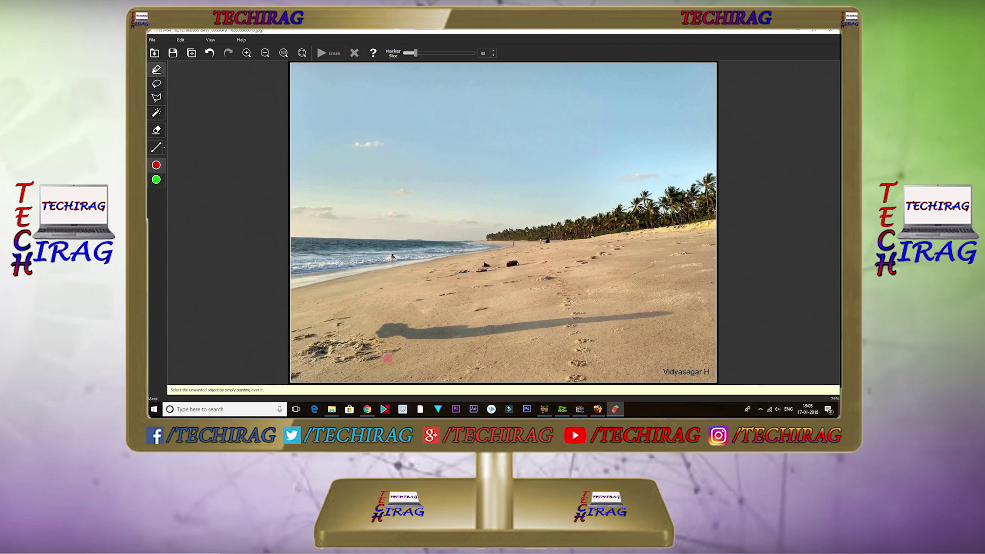
{"action": "left_click_drag", "start_coordinate": [380, 324], "coordinate": [461, 329]}
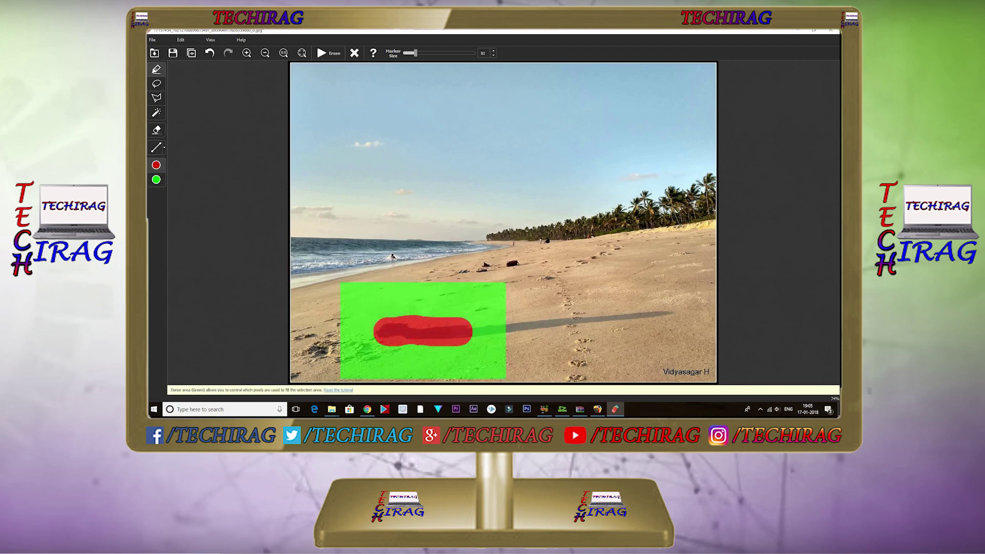
Trim the green donor area around the shadow mask, undoing missteps, and erase it
{"action": "left_click", "coordinate": [156, 129]}
{"action": "left_click", "coordinate": [403, 278]}
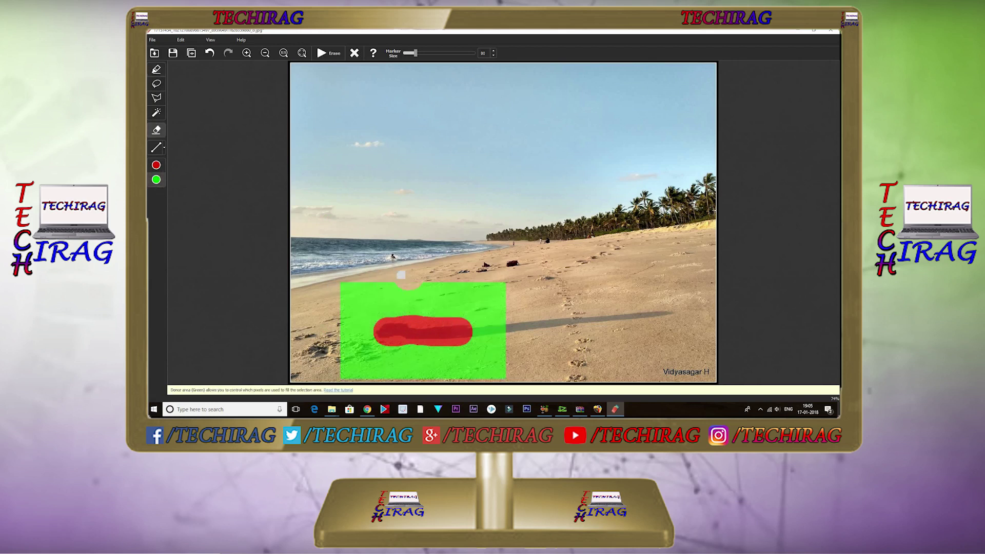
{"action": "left_click_drag", "start_coordinate": [349, 281], "coordinate": [490, 303]}
{"action": "left_click_drag", "start_coordinate": [493, 375], "coordinate": [478, 331]}
{"action": "left_click", "coordinate": [210, 53]}
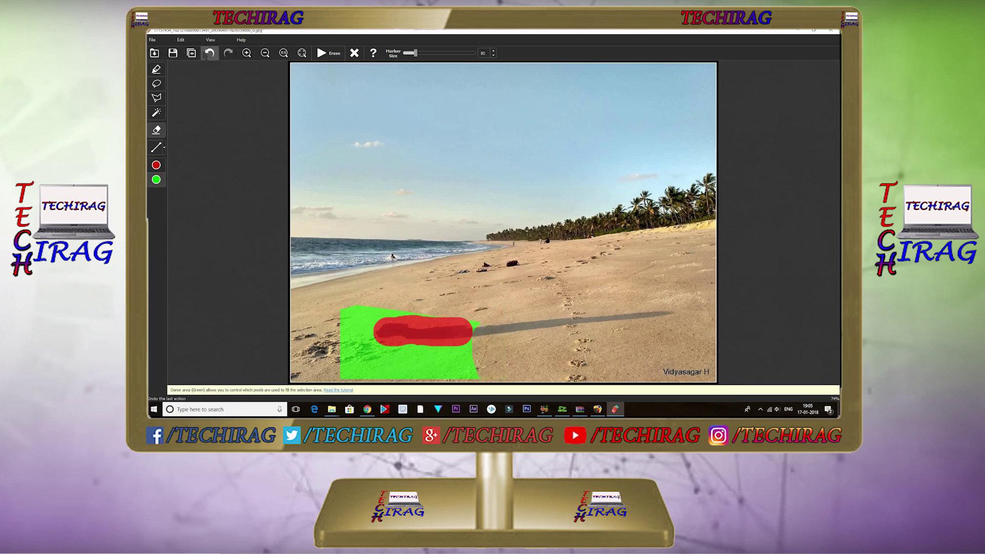
{"action": "left_click", "coordinate": [210, 52]}
{"action": "left_click_drag", "start_coordinate": [329, 318], "coordinate": [340, 333]}
{"action": "mouse_move", "coordinate": [399, 367]}
{"action": "left_mouse_down"}
{"action": "mouse_move", "coordinate": [370, 353]}
{"action": "mouse_move", "coordinate": [493, 344]}
{"action": "left_mouse_up"}
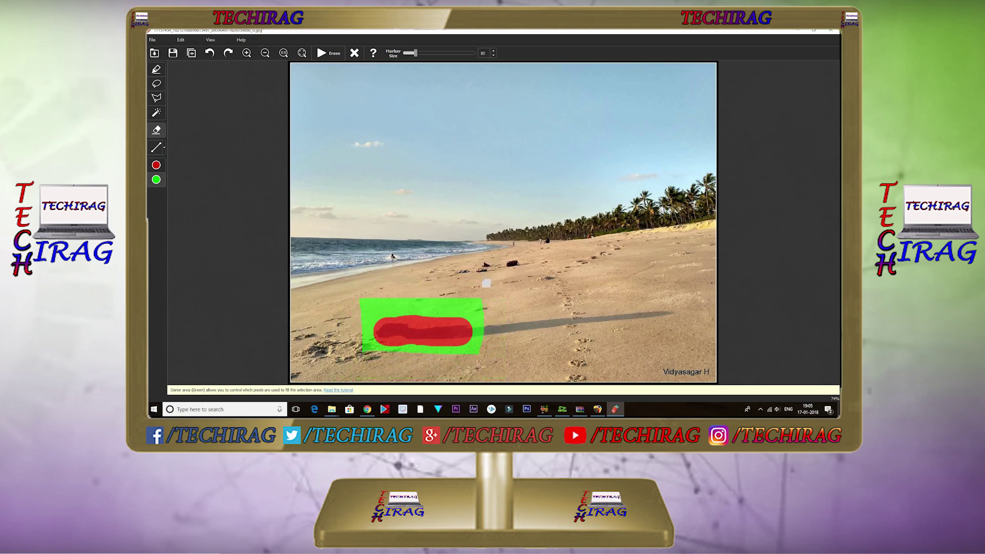
{"action": "left_click", "coordinate": [323, 54]}
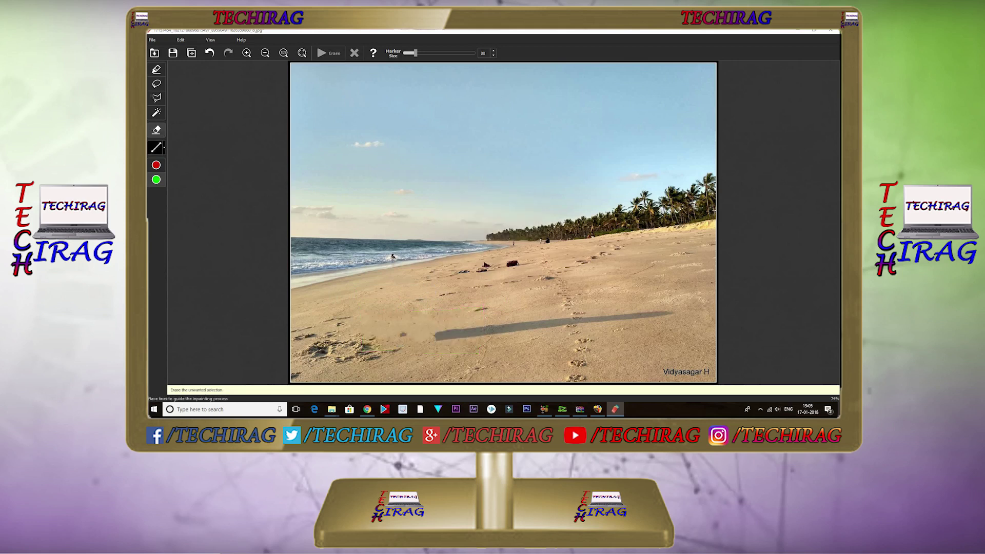
Mask the remaining shadow in red, trim the donor area above it, and erase
{"action": "left_click", "coordinate": [157, 69]}
{"action": "left_click", "coordinate": [156, 165]}
{"action": "left_click_drag", "start_coordinate": [435, 327], "coordinate": [536, 324]}
{"action": "left_click", "coordinate": [156, 130]}
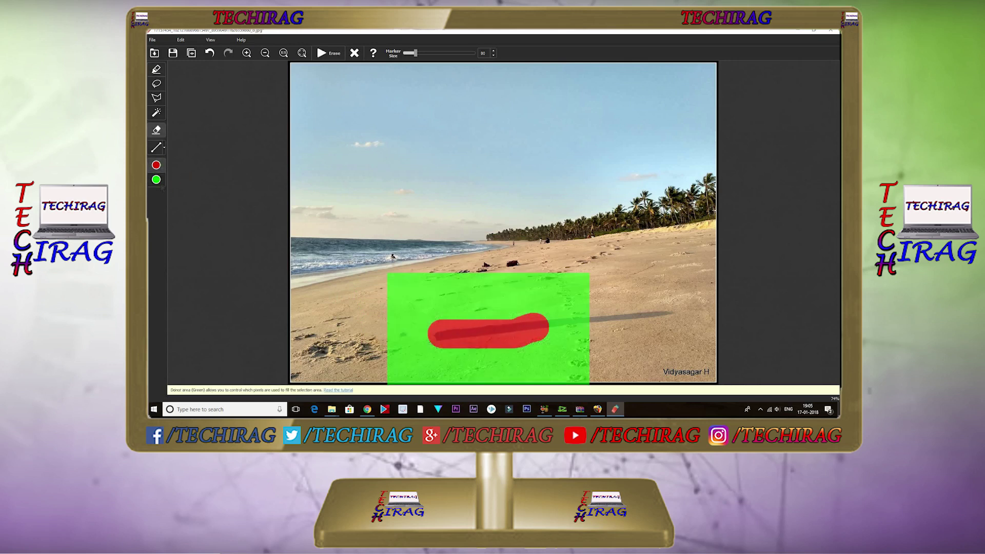
{"action": "left_click_drag", "start_coordinate": [518, 287], "coordinate": [403, 285]}
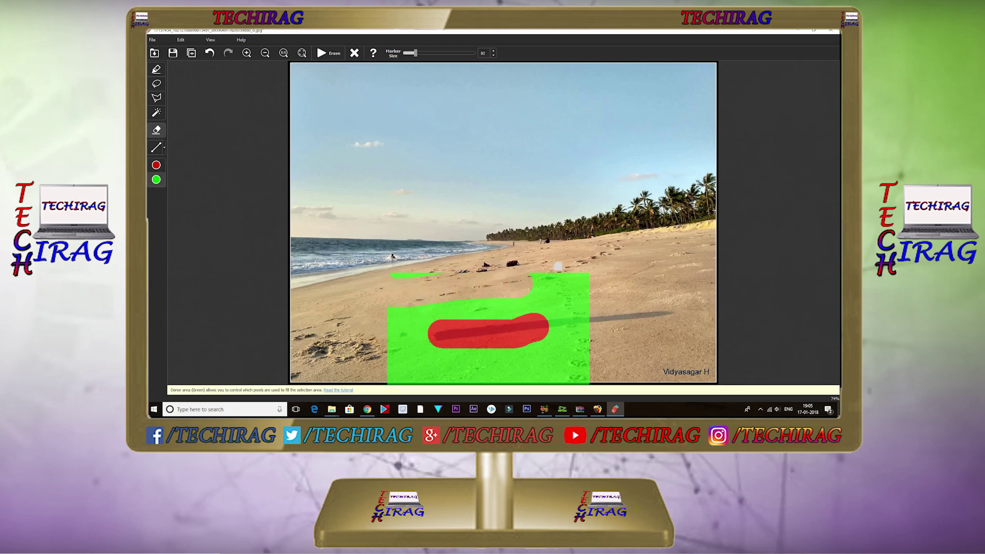
{"action": "mouse_move", "coordinate": [557, 266]}
{"action": "left_mouse_down"}
{"action": "mouse_move", "coordinate": [573, 317]}
{"action": "mouse_move", "coordinate": [564, 356]}
{"action": "mouse_move", "coordinate": [388, 363]}
{"action": "mouse_move", "coordinate": [398, 313]}
{"action": "mouse_move", "coordinate": [403, 367]}
{"action": "mouse_move", "coordinate": [405, 297]}
{"action": "mouse_move", "coordinate": [452, 290]}
{"action": "left_mouse_up"}
{"action": "left_click_drag", "start_coordinate": [531, 291], "coordinate": [557, 295]}
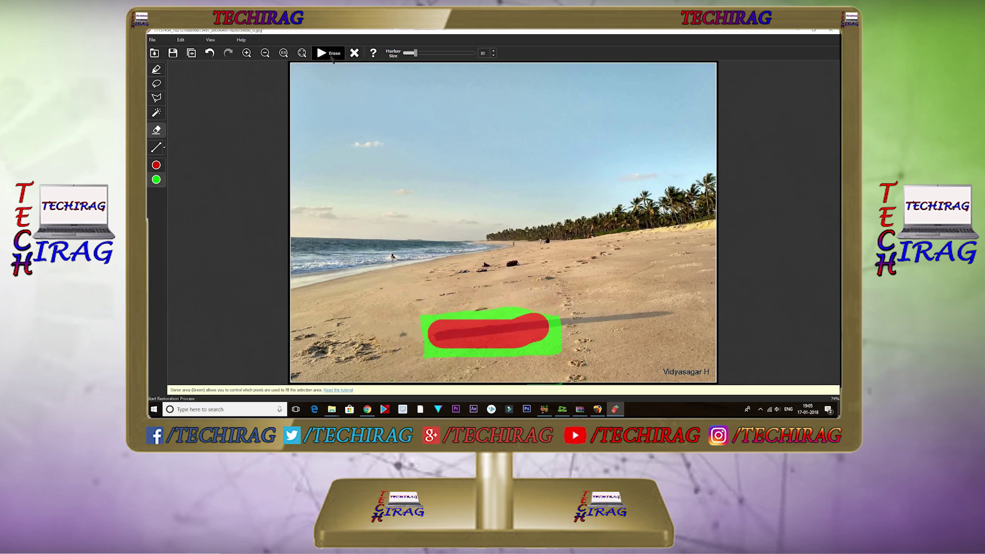
{"action": "left_click", "coordinate": [331, 55]}
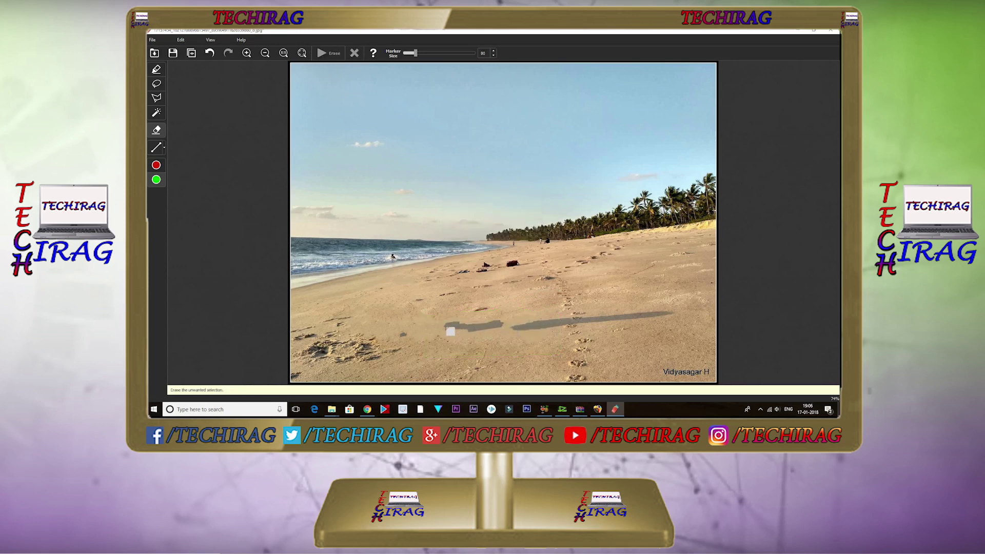
Mask another short piece of shadow on the sand and erase it
{"action": "left_click", "coordinate": [156, 165]}
{"action": "left_click", "coordinate": [156, 69]}
{"action": "left_click_drag", "start_coordinate": [478, 320], "coordinate": [502, 326]}
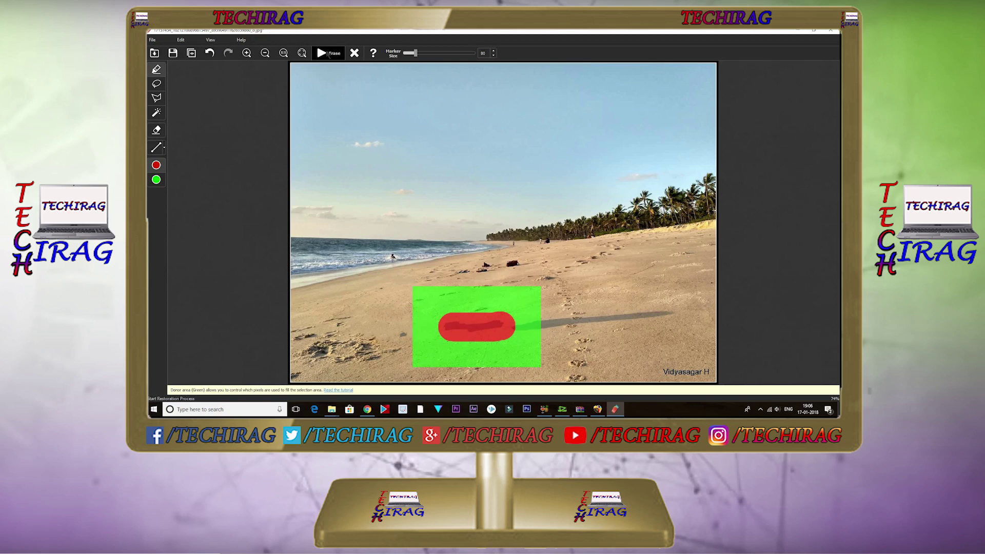
{"action": "left_click", "coordinate": [328, 53]}
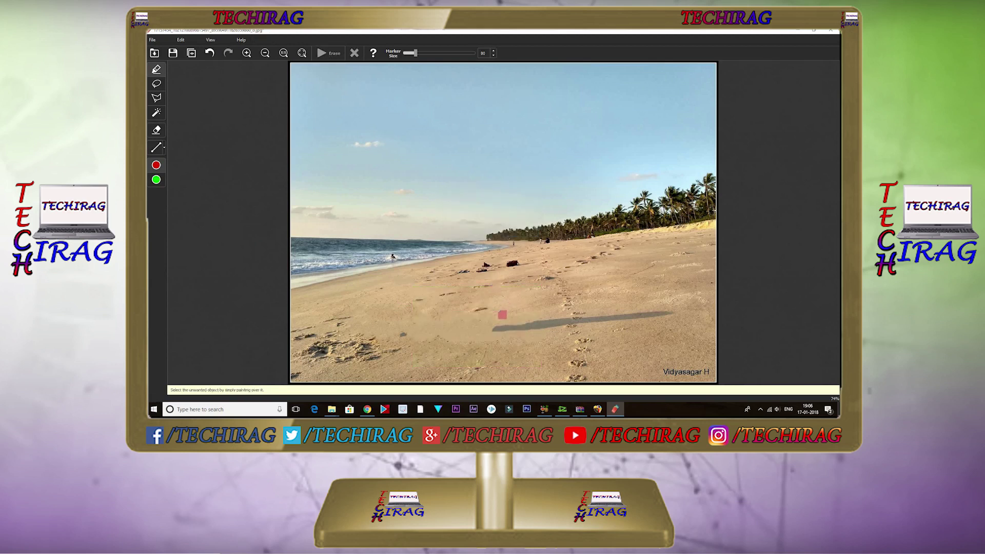
Mask the leftover shadow toward the right, trim the donor area, and erase it
{"action": "left_click_drag", "start_coordinate": [536, 318], "coordinate": [595, 322]}
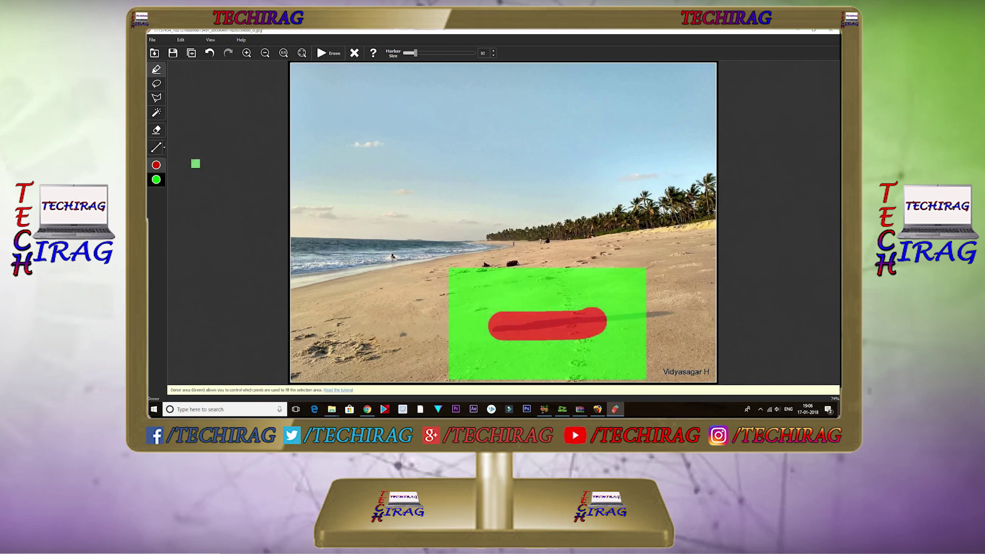
{"action": "left_click", "coordinate": [156, 130]}
{"action": "mouse_move", "coordinate": [584, 276]}
{"action": "left_mouse_down"}
{"action": "mouse_move", "coordinate": [638, 275]}
{"action": "mouse_move", "coordinate": [526, 259]}
{"action": "mouse_move", "coordinate": [446, 271]}
{"action": "left_mouse_up"}
{"action": "mouse_move", "coordinate": [453, 407]}
{"action": "left_mouse_down"}
{"action": "mouse_move", "coordinate": [446, 371]}
{"action": "mouse_move", "coordinate": [637, 361]}
{"action": "mouse_move", "coordinate": [638, 290]}
{"action": "mouse_move", "coordinate": [608, 265]}
{"action": "left_mouse_up"}
{"action": "left_click", "coordinate": [334, 58]}
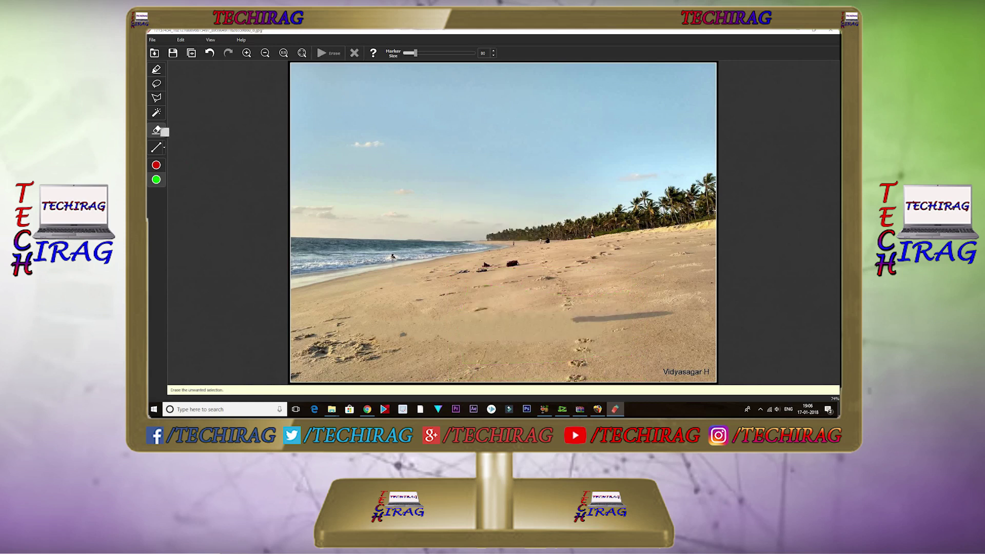
Mask and erase the last shadow strip with a trimmed donor area, then compare with the original
{"action": "left_click", "coordinate": [156, 69]}
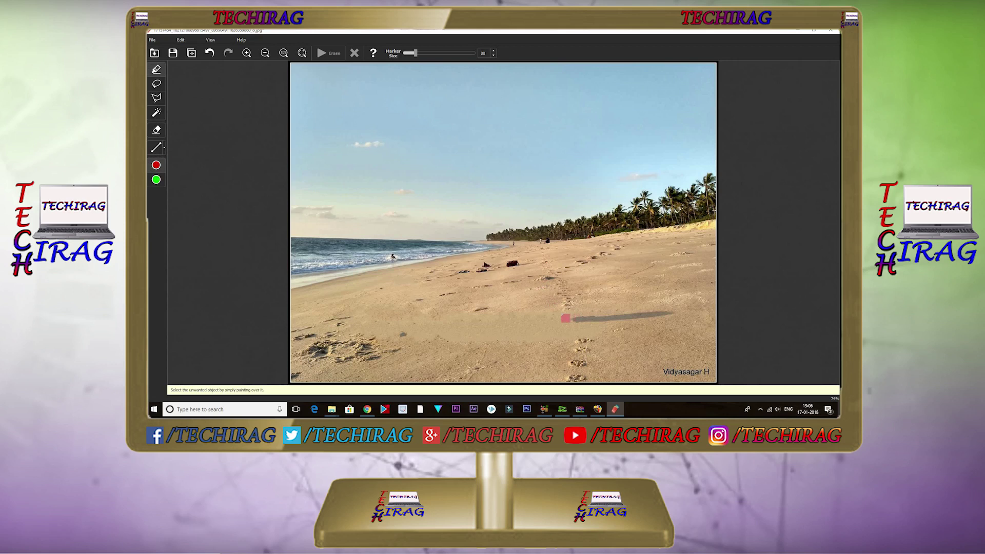
{"action": "left_click_drag", "start_coordinate": [566, 318], "coordinate": [662, 311]}
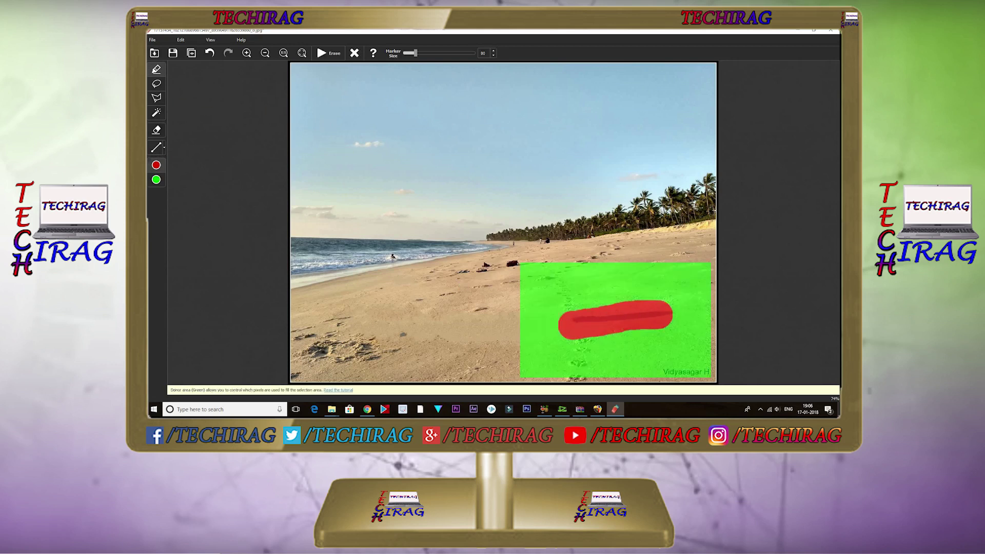
{"action": "left_click", "coordinate": [156, 130]}
{"action": "left_click_drag", "start_coordinate": [505, 254], "coordinate": [559, 255]}
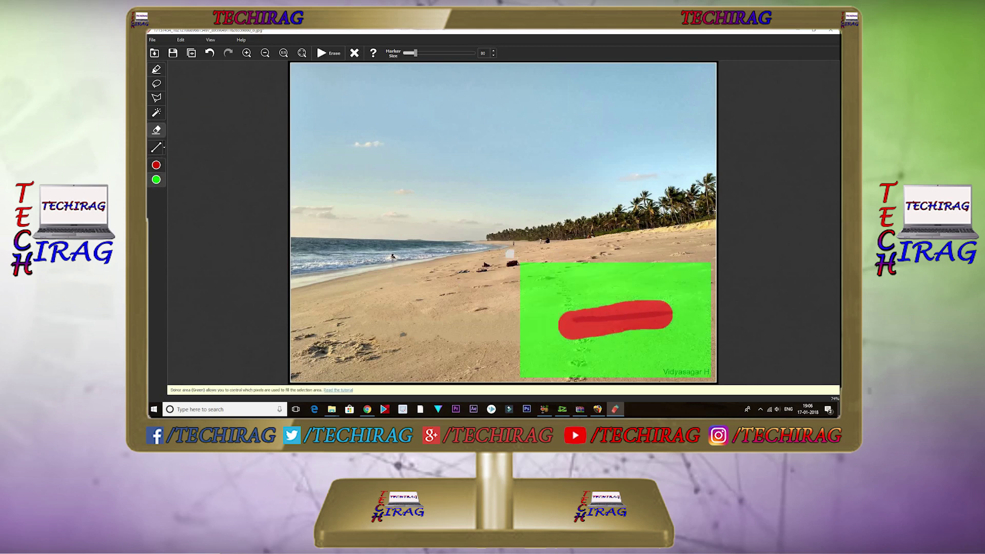
{"action": "mouse_move", "coordinate": [752, 247]}
{"action": "left_mouse_down"}
{"action": "mouse_move", "coordinate": [539, 267]}
{"action": "mouse_move", "coordinate": [517, 356]}
{"action": "mouse_move", "coordinate": [722, 364]}
{"action": "mouse_move", "coordinate": [524, 356]}
{"action": "mouse_move", "coordinate": [704, 313]}
{"action": "mouse_move", "coordinate": [706, 267]}
{"action": "left_mouse_up"}
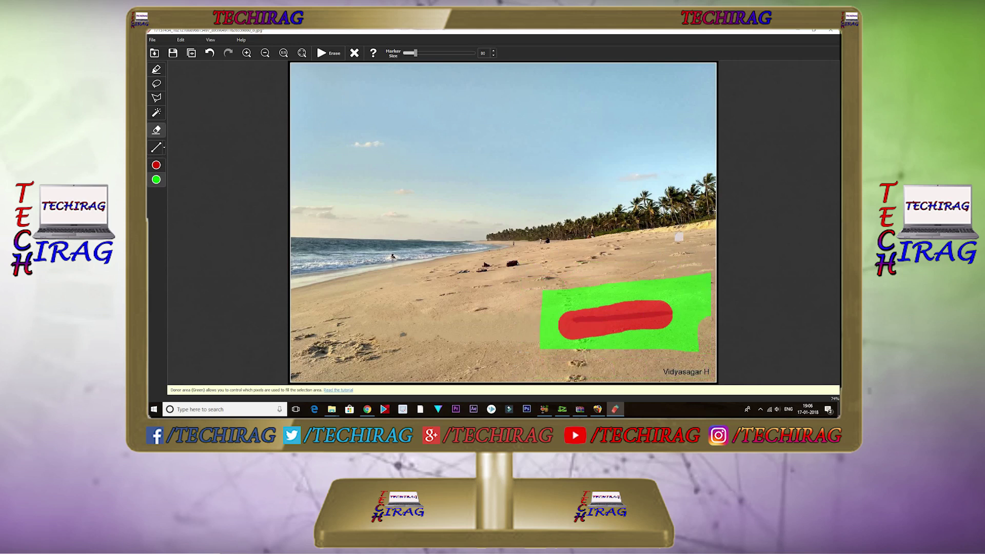
{"action": "left_click", "coordinate": [331, 59]}
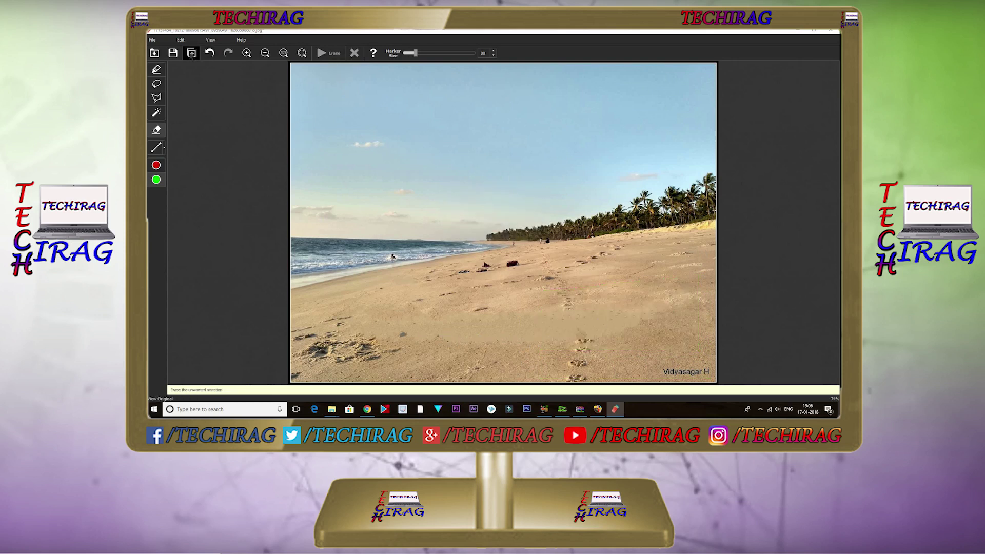
{"action": "left_click", "coordinate": [191, 54]}
{"action": "left_click", "coordinate": [191, 54]}
{"action": "left_click", "coordinate": [191, 54]}
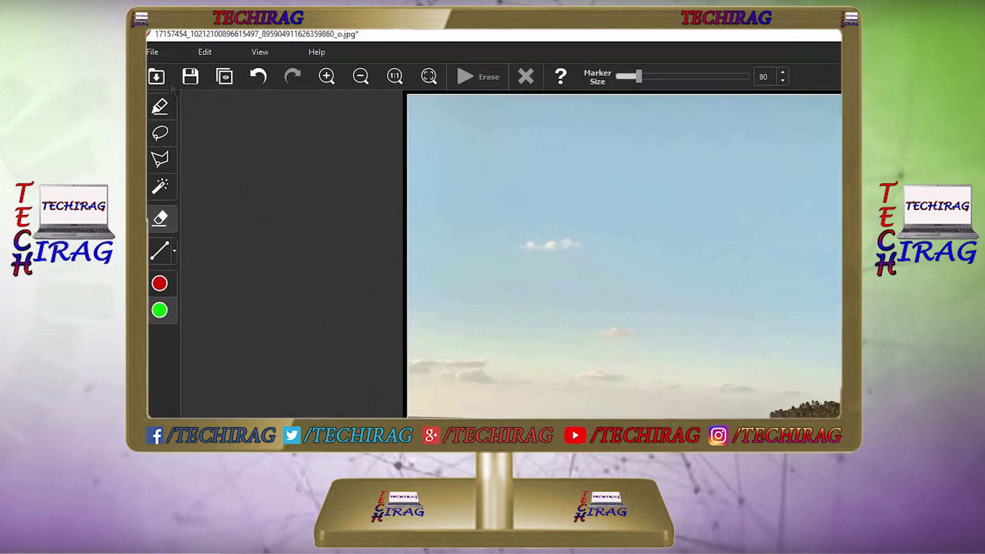
{"action": "left_click", "coordinate": [214, 92]}
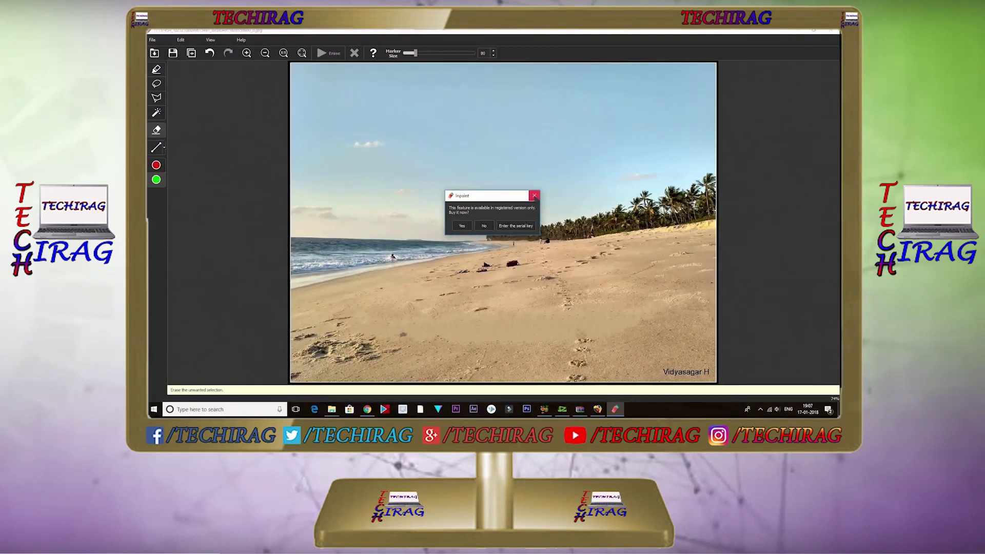
{"action": "left_click", "coordinate": [535, 196]}
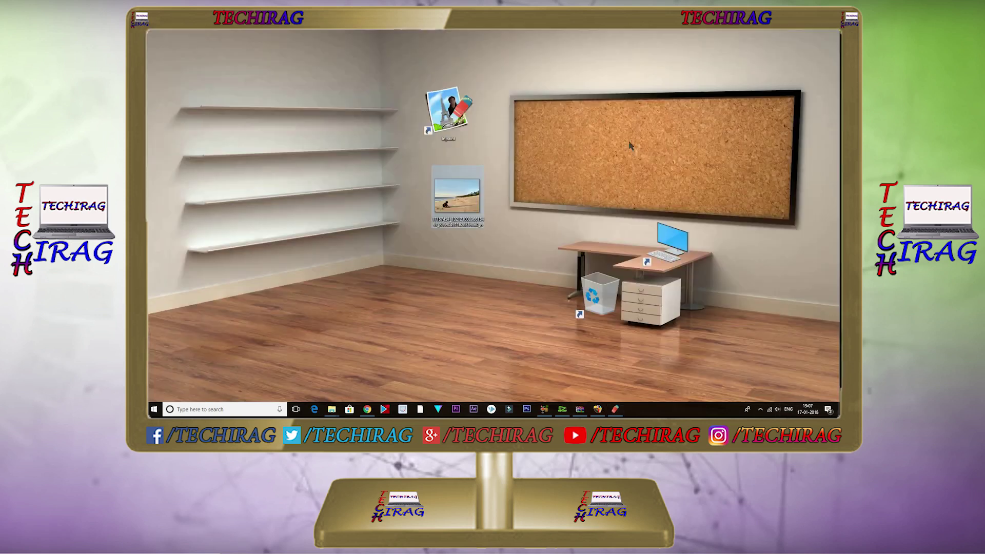
Deselect the beach photo file by clicking empty desktop space
{"action": "left_click", "coordinate": [631, 145]}
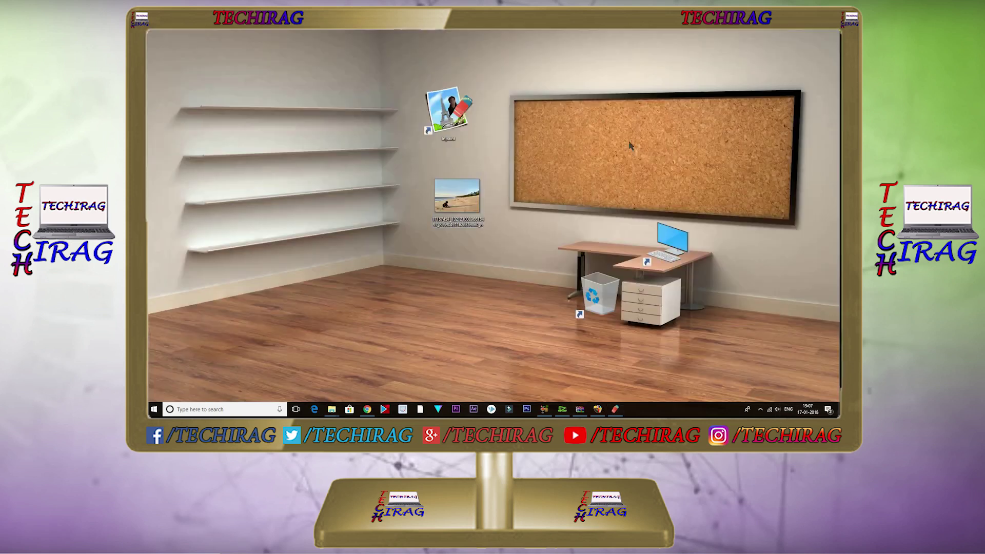